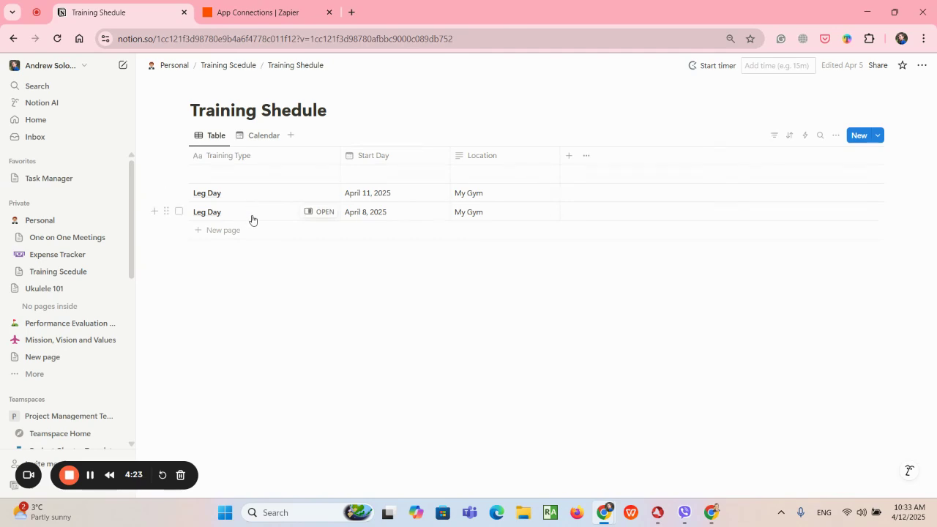
# Step: View the Training Shedule database as a calendar in Notion and open the existing Training Scedule Zap in Zapier
pyautogui.click(259, 136)
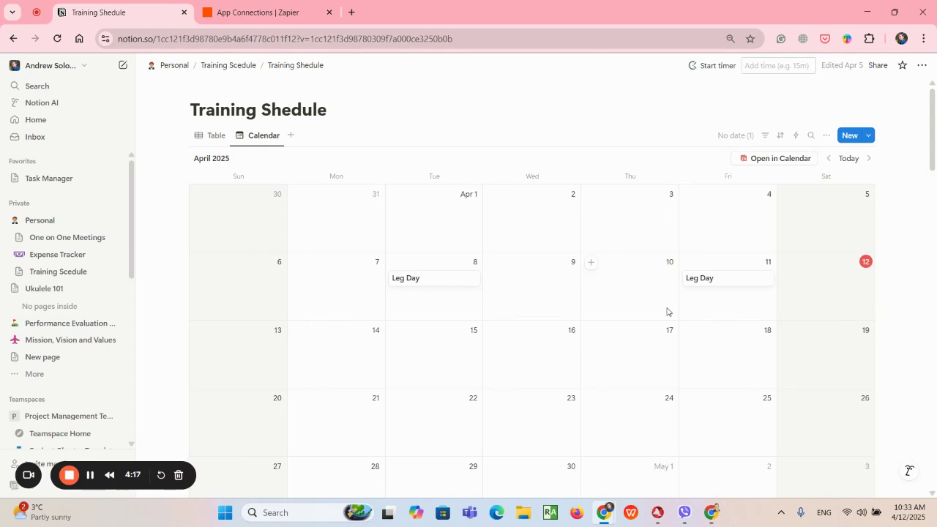
pyautogui.click(232, 13)
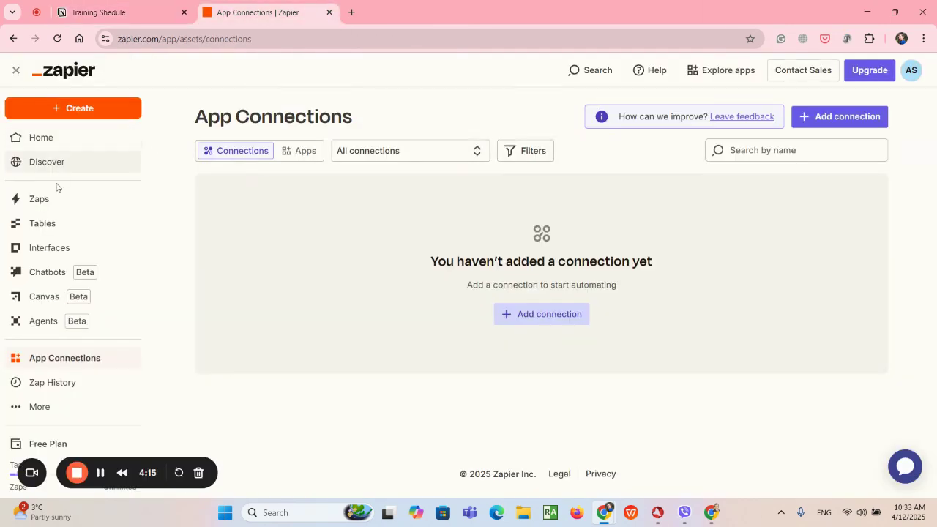
pyautogui.click(40, 201)
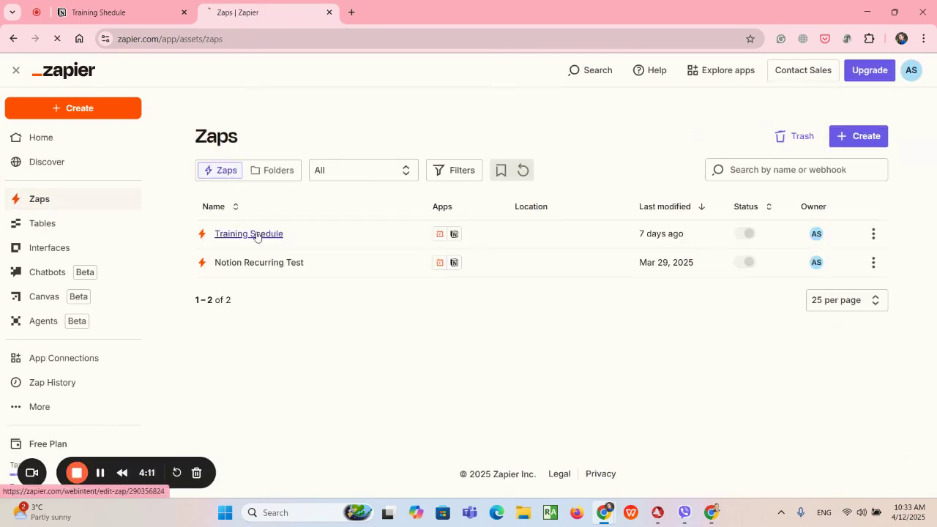
pyautogui.click(253, 234)
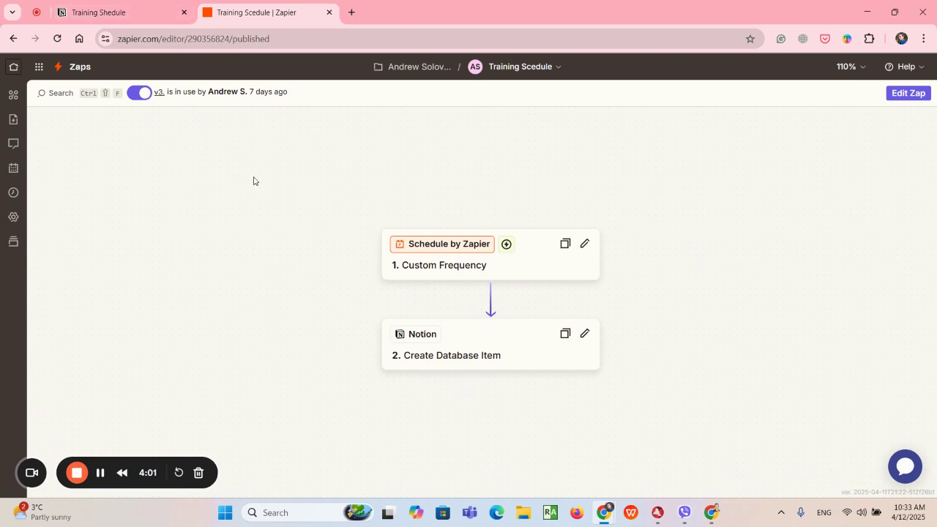
# Step: Return to the list of Zaps and create a new Zap
pyautogui.click(83, 72)
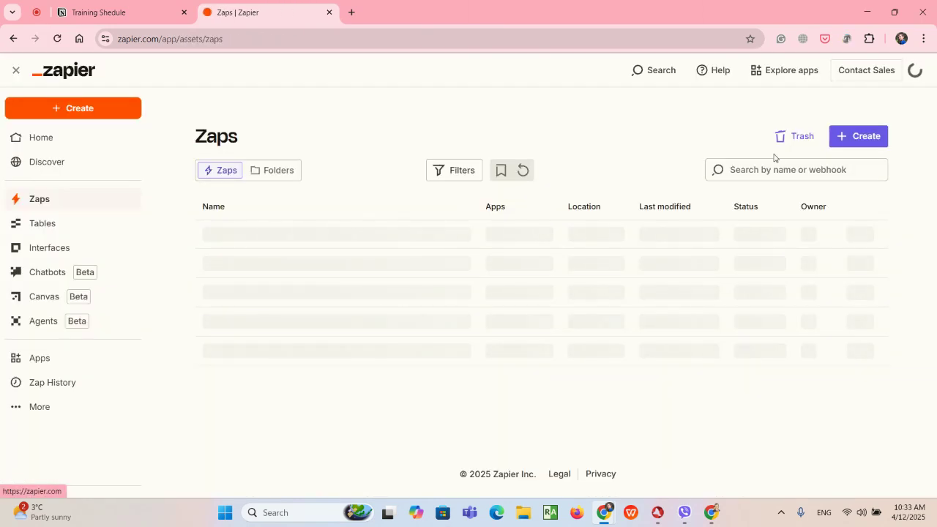
pyautogui.click(847, 140)
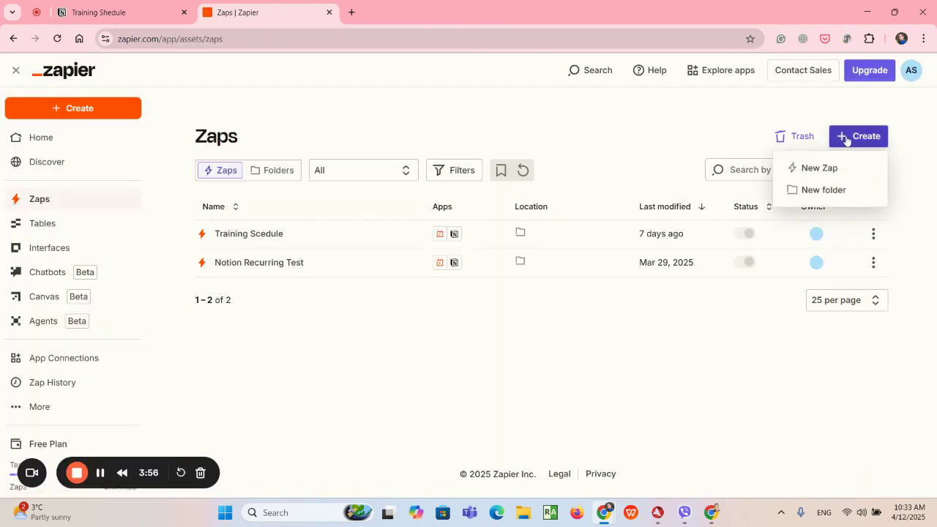
pyautogui.click(818, 169)
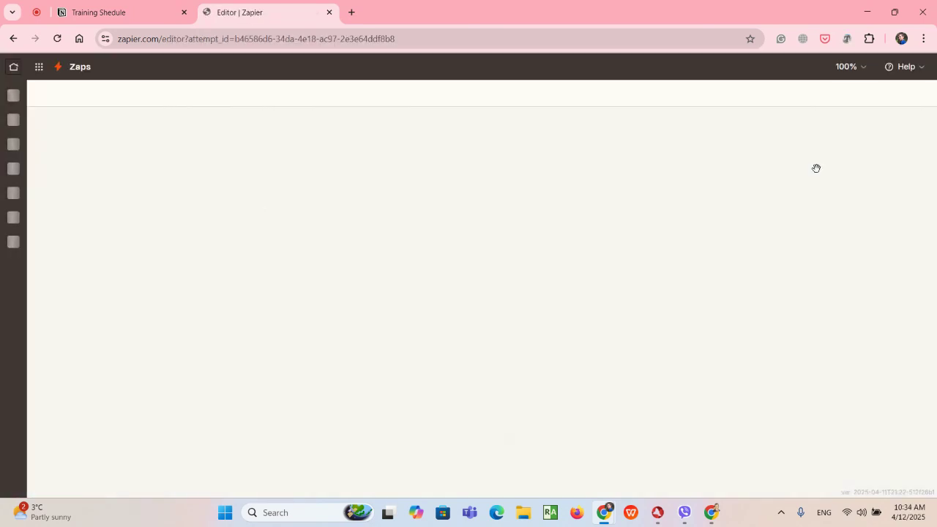
pyautogui.scroll(-1, 554, 249)
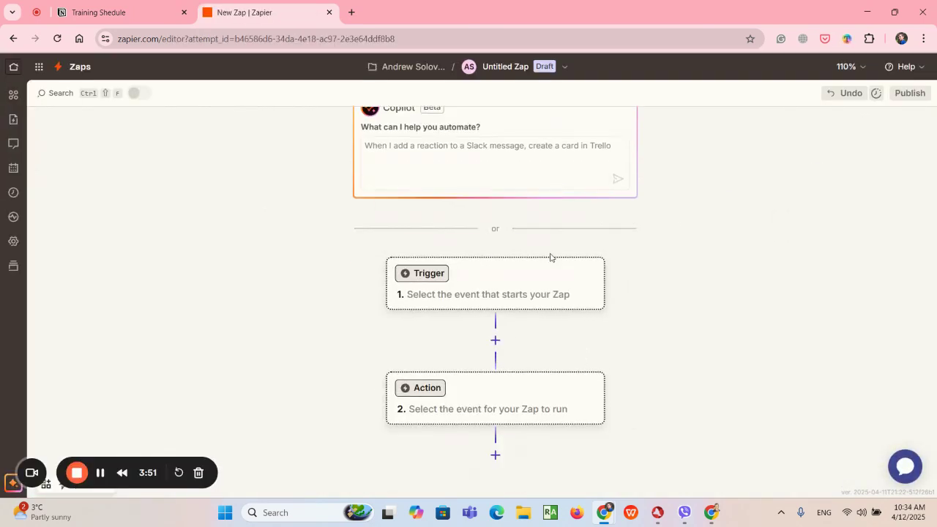
# Step: Choose Schedule by Zapier as the trigger app of the new Zap
pyautogui.click(433, 275)
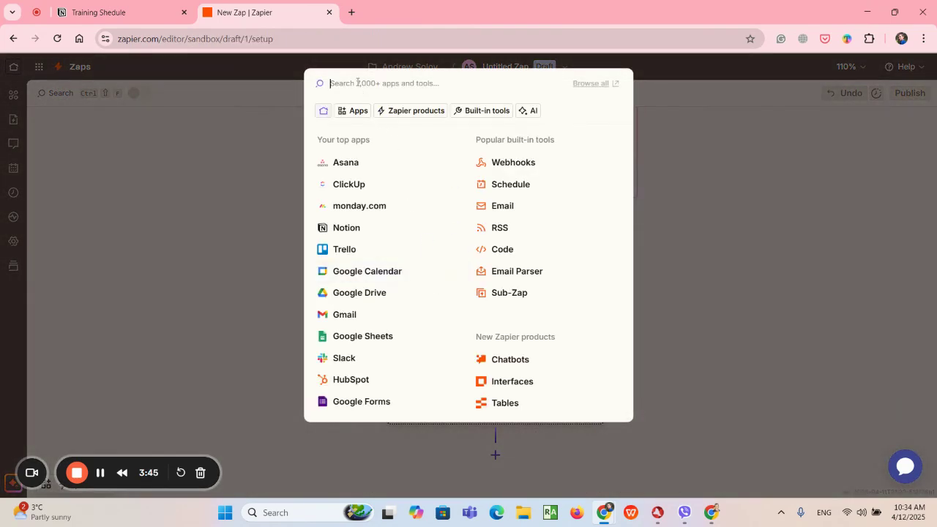
pyautogui.write('Sce')
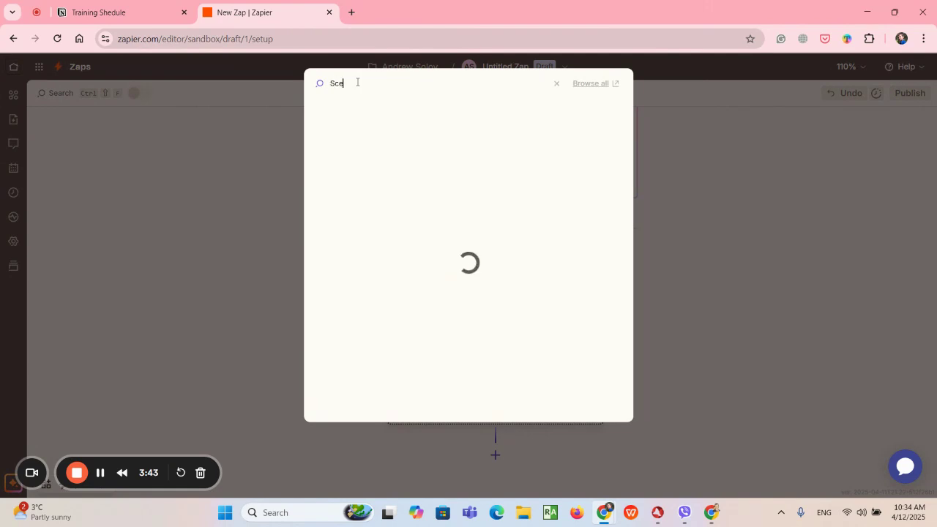
pyautogui.press('BackSpace')
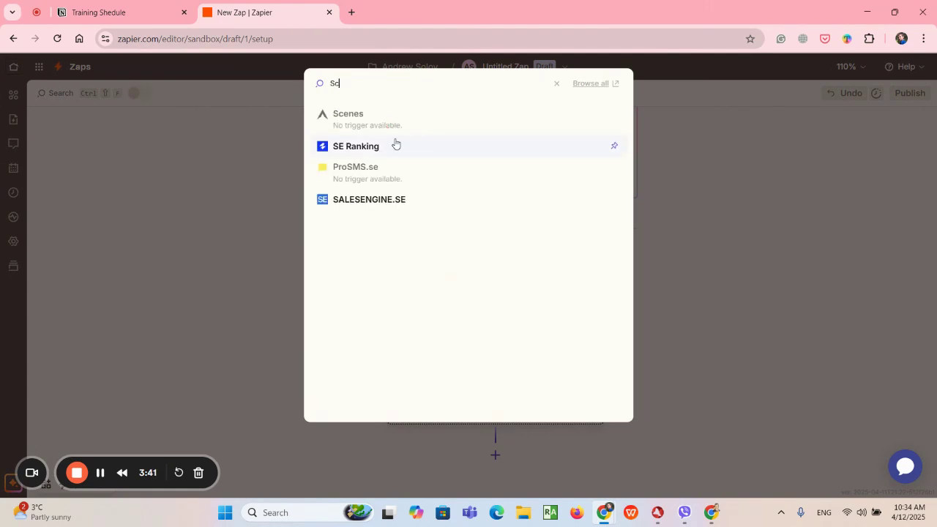
pyautogui.write('he')
pyautogui.click(366, 119)
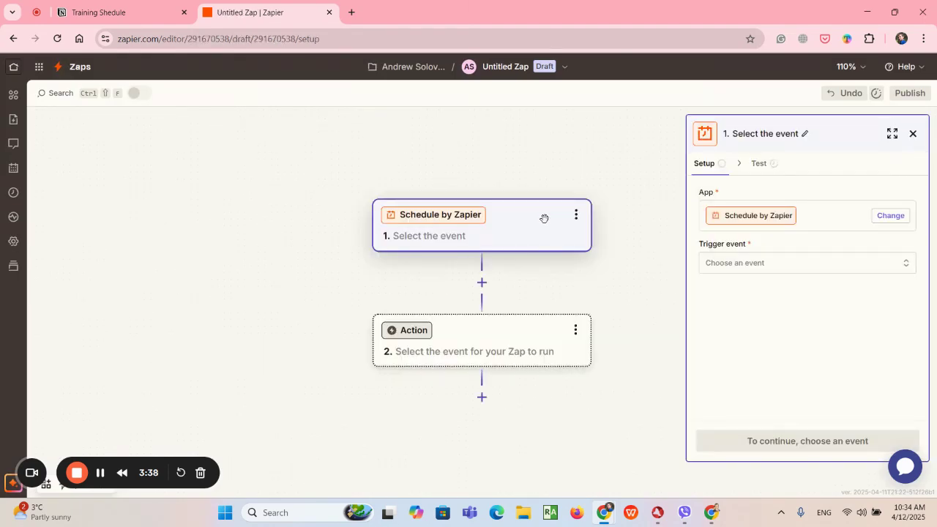
# Step: Set the trigger event to Custom Frequency and continue to the trigger's configuration
pyautogui.click(771, 264)
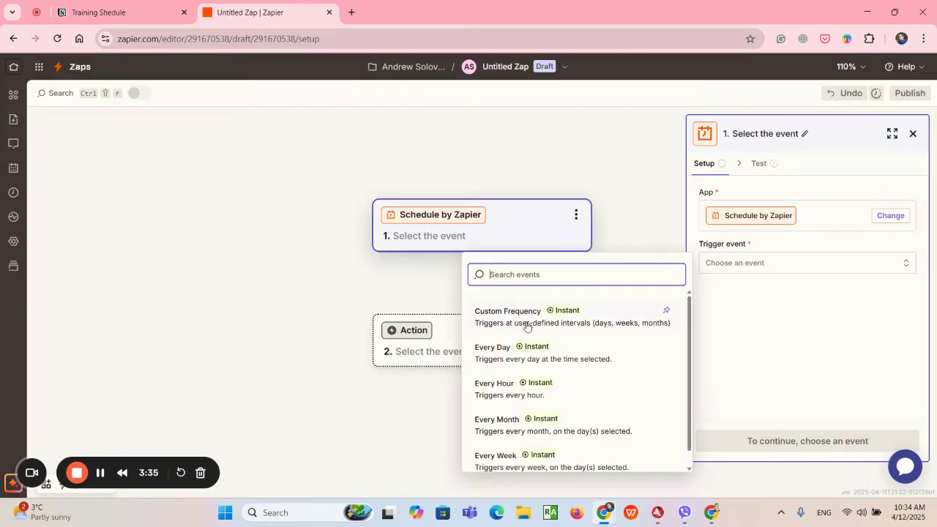
pyautogui.scroll(-1, 596, 332)
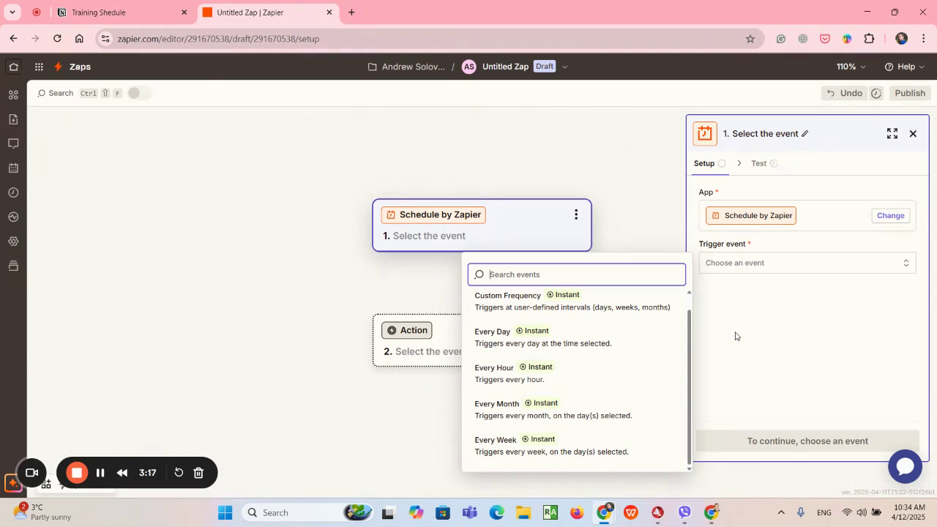
pyautogui.click(505, 308)
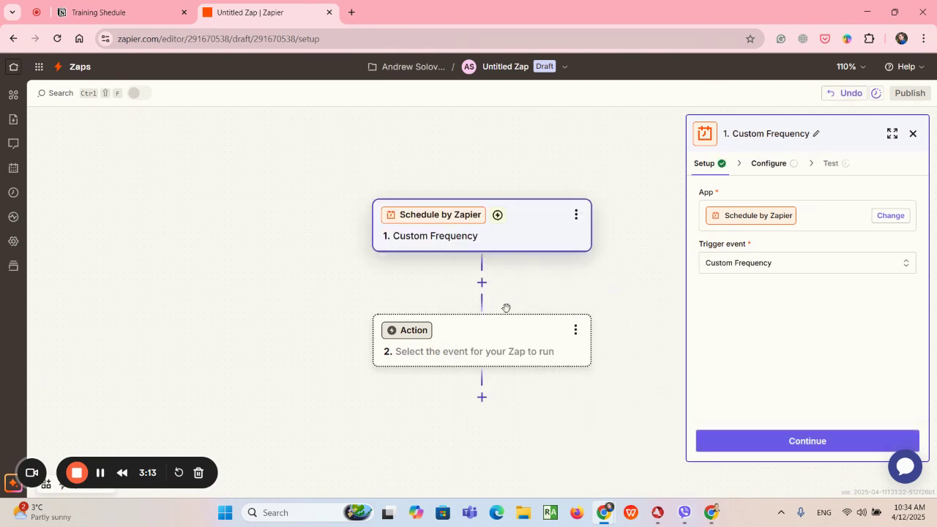
pyautogui.click(819, 441)
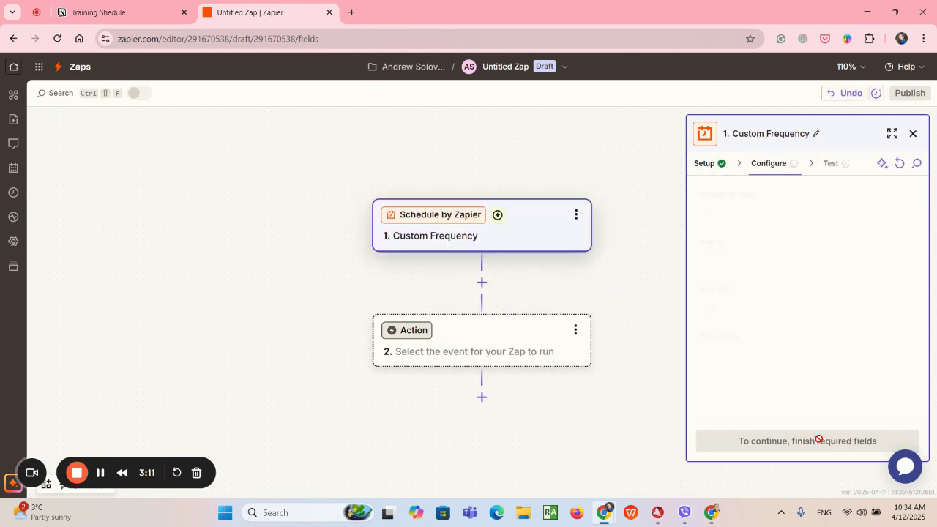
# Step: Configure the trigger with a Daily frequency type, an interval of 3 and Today as the start date
pyautogui.click(770, 220)
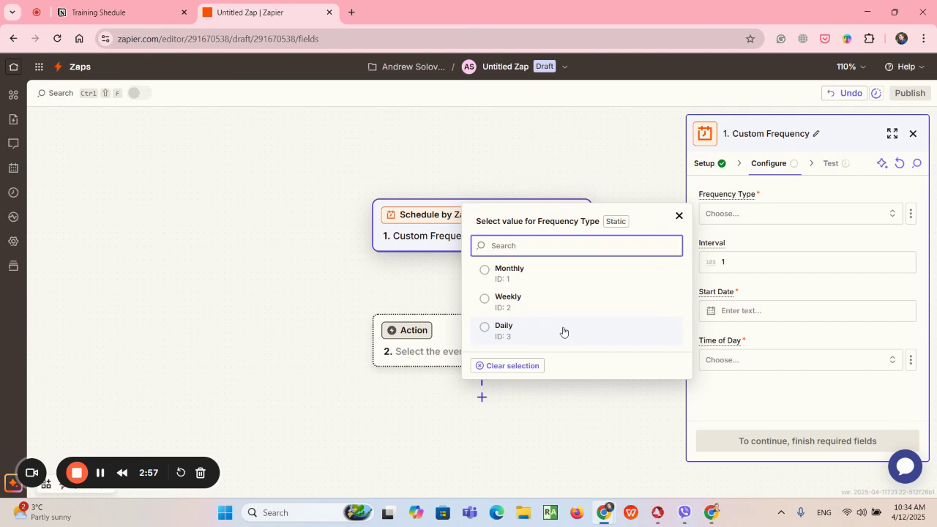
pyautogui.click(487, 328)
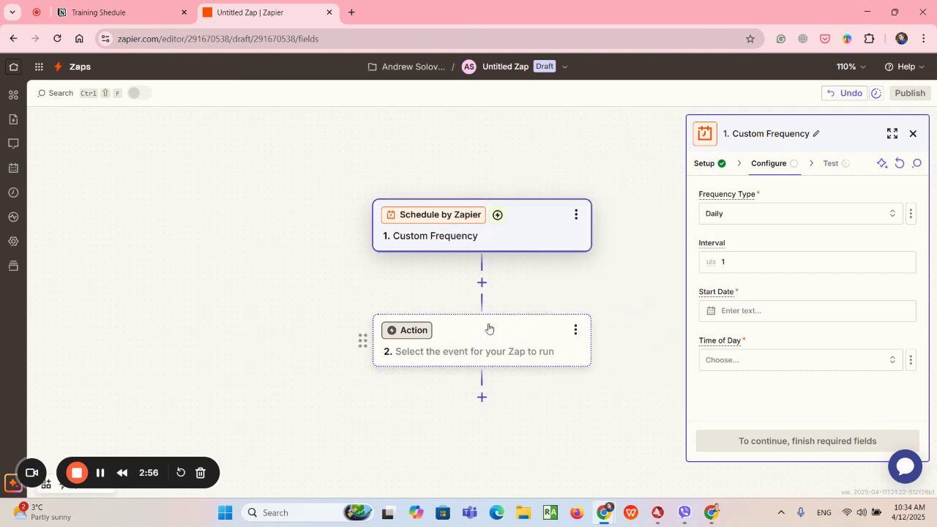
pyautogui.click(787, 264)
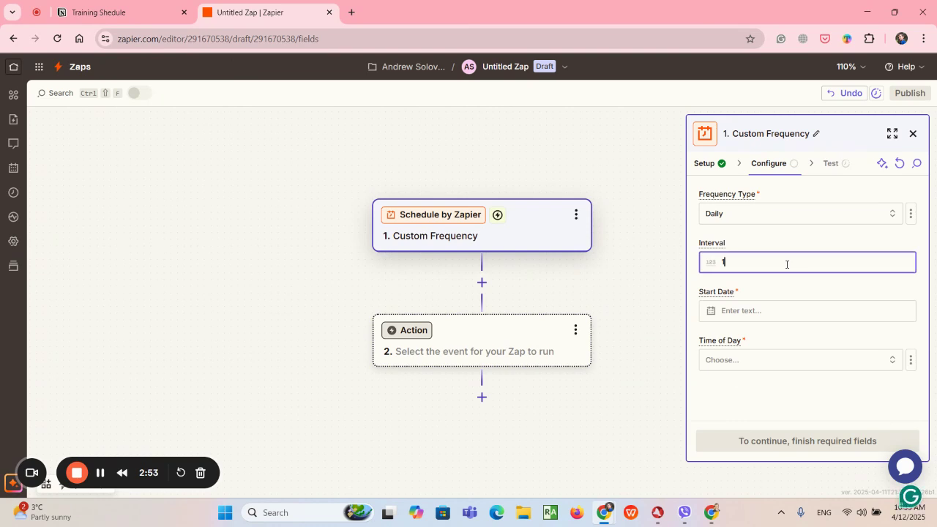
pyautogui.press('BackSpace')
pyautogui.write('3')
pyautogui.click(733, 311)
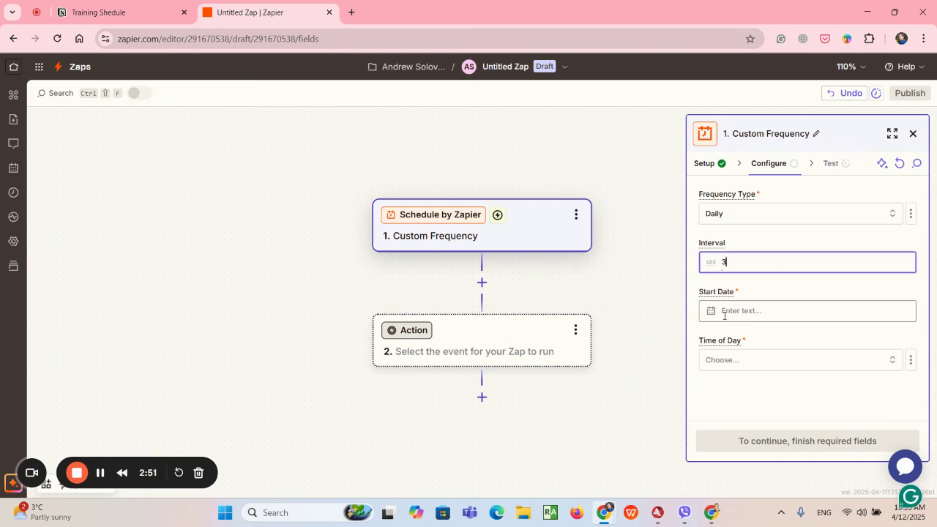
pyautogui.write('Today')
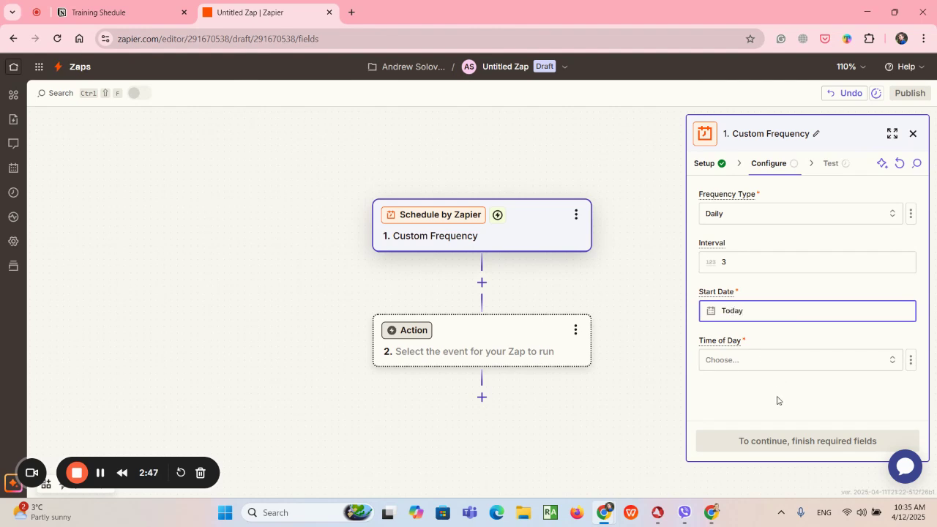
# Step: Set the trigger's time of day to 9:00 AM and run the trigger test
pyautogui.click(780, 360)
pyautogui.scroll(-7, 538, 358)
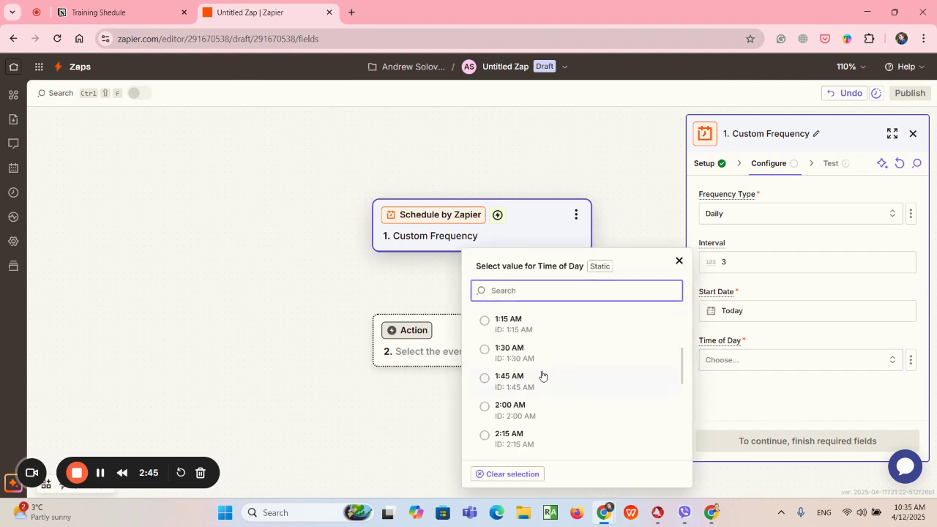
pyautogui.scroll(-5, 547, 358)
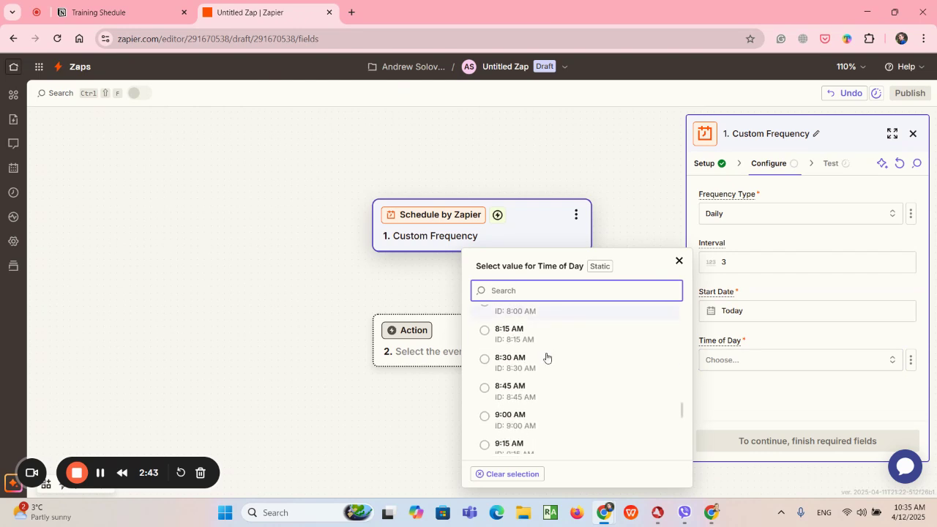
pyautogui.click(494, 359)
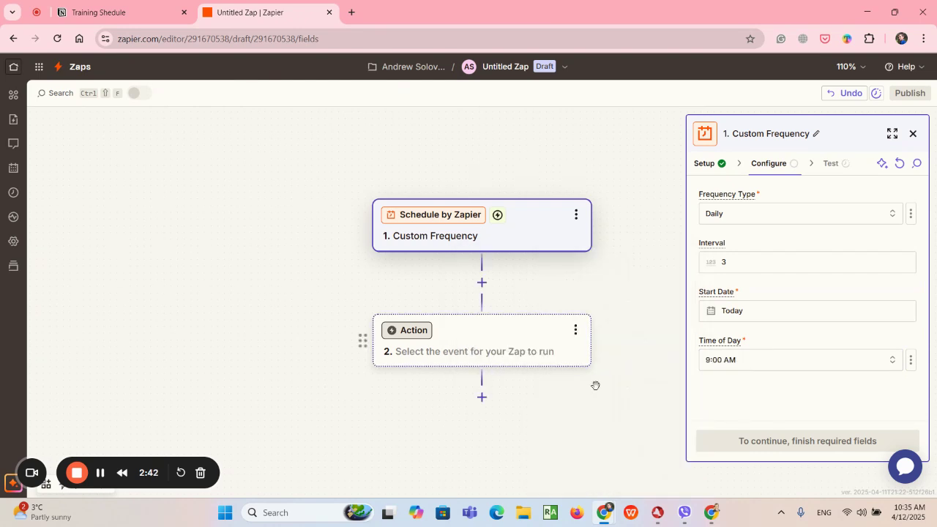
pyautogui.click(829, 441)
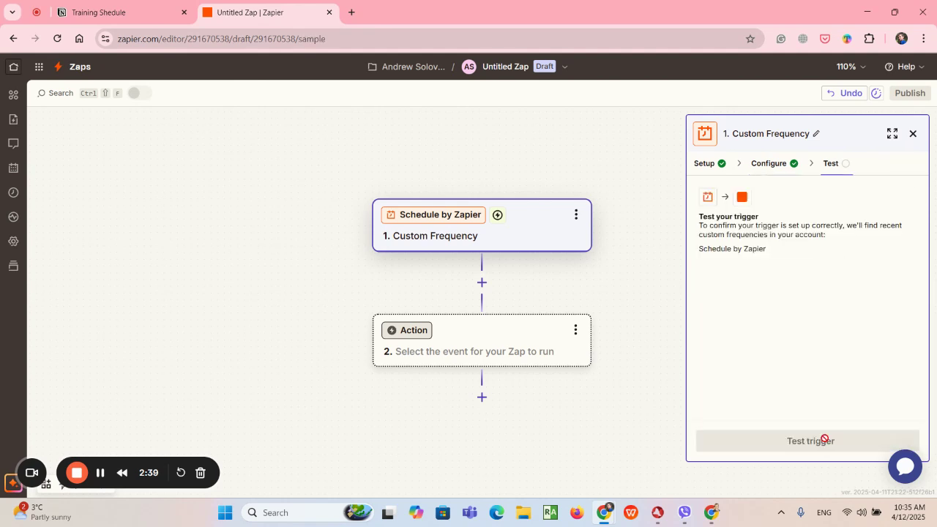
pyautogui.click(814, 442)
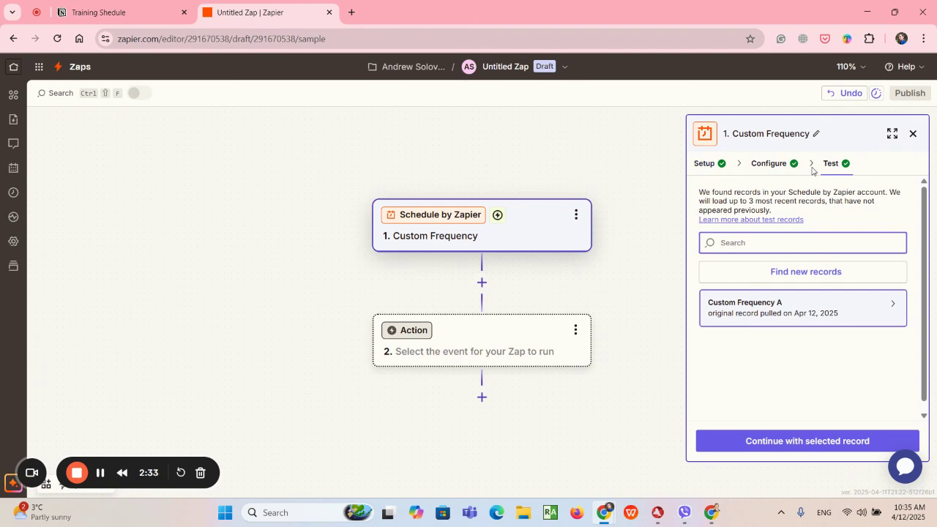
# Step: Choose Notion as the action app and set its action event to Create Database Item
pyautogui.click(408, 333)
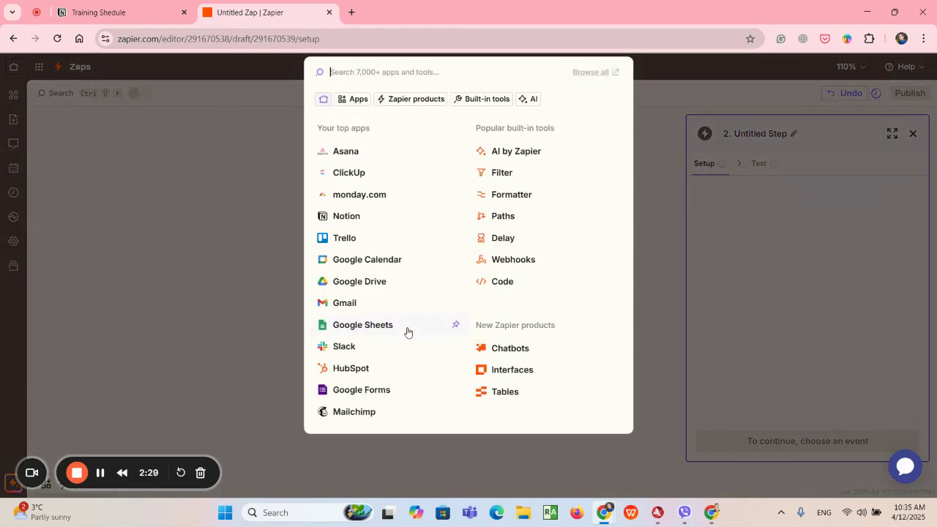
pyautogui.click(358, 219)
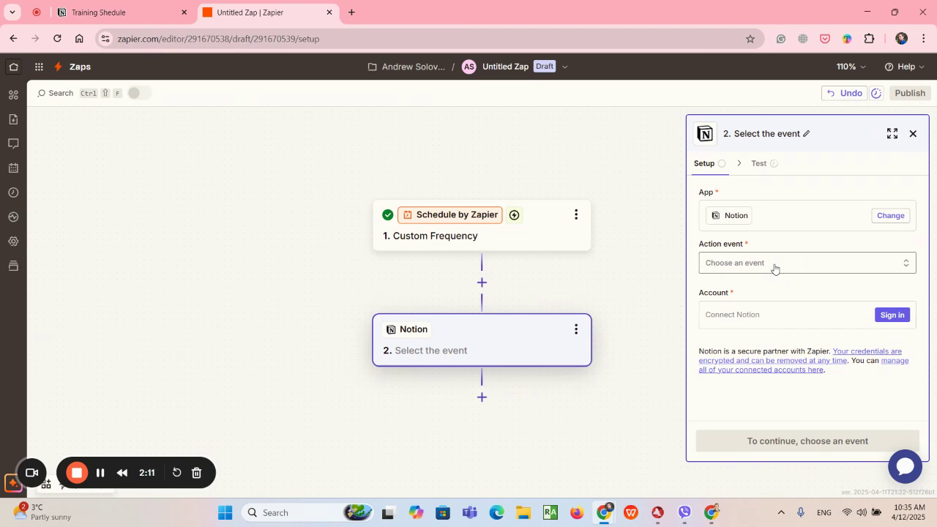
pyautogui.click(775, 266)
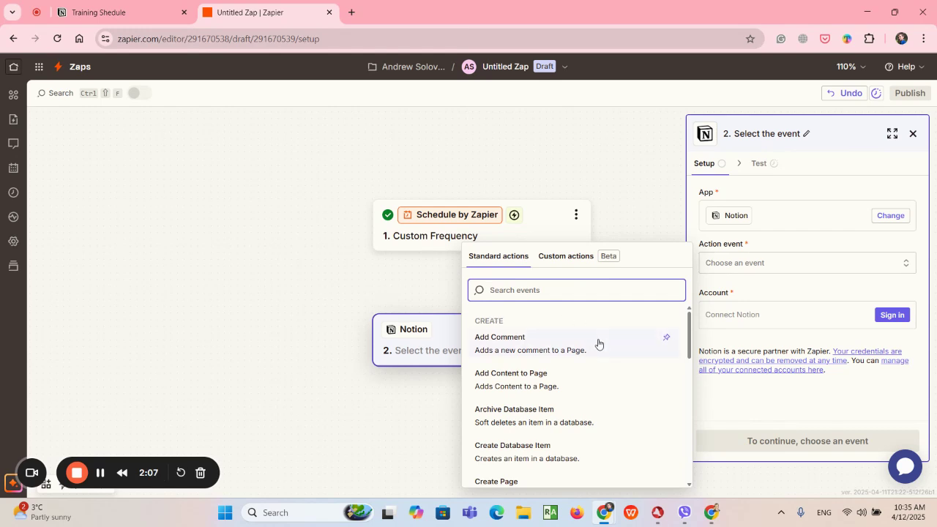
pyautogui.scroll(-1, 598, 347)
pyautogui.scroll(-1, 599, 347)
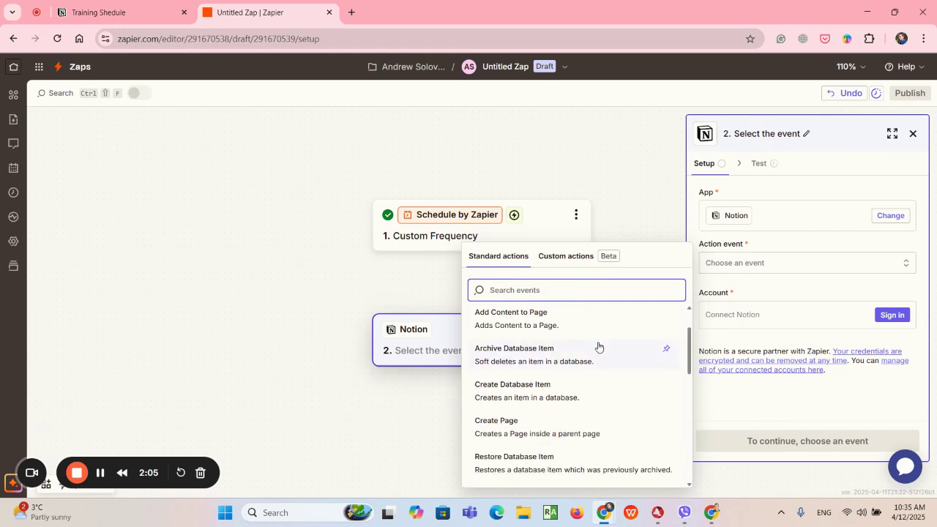
pyautogui.click(537, 399)
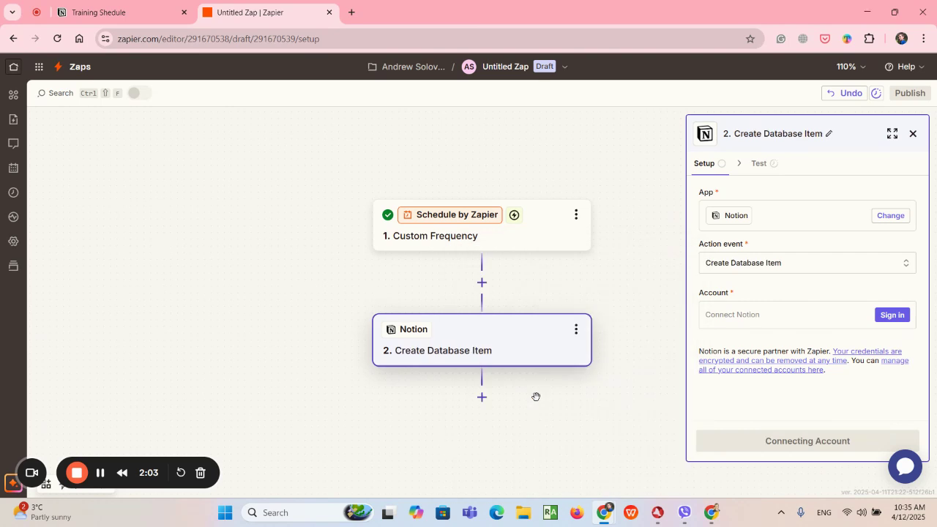
# Step: Sign in to the Notion account, grant Zapier access to the already ticked pages, and continue to the action's configuration
pyautogui.click(894, 319)
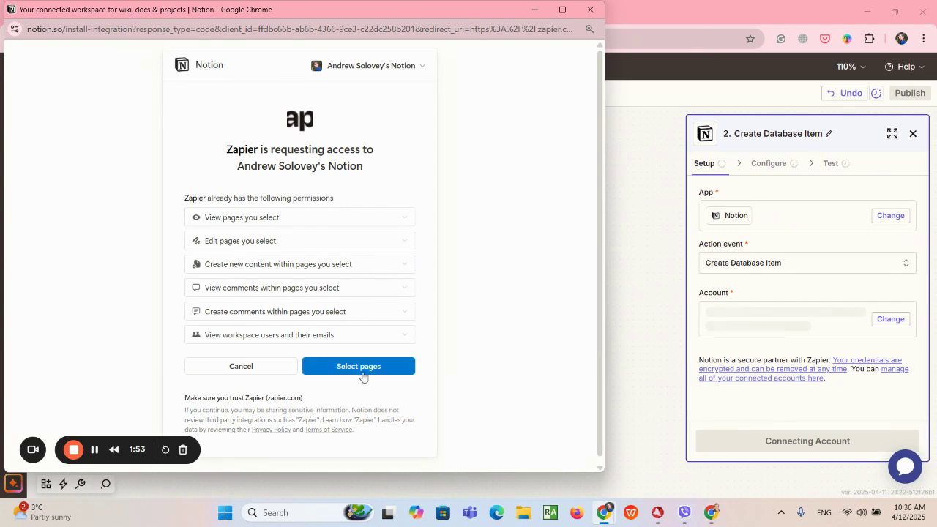
pyautogui.click(359, 369)
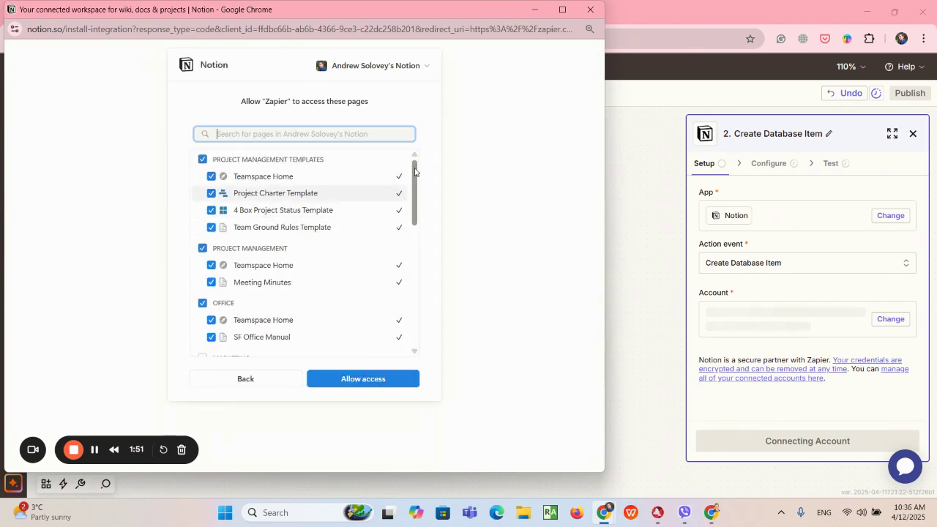
pyautogui.scroll(-10, 406, 197)
pyautogui.scroll(10, 410, 183)
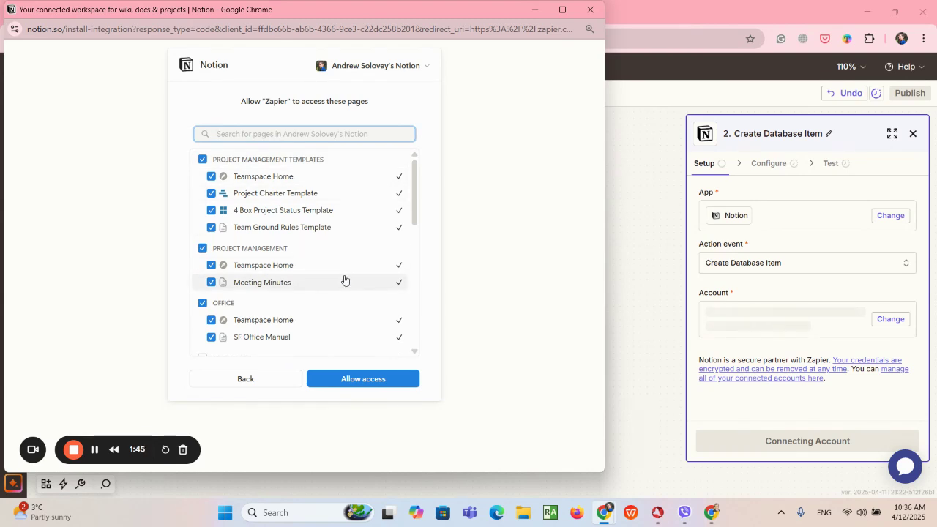
pyautogui.scroll(-5, 356, 234)
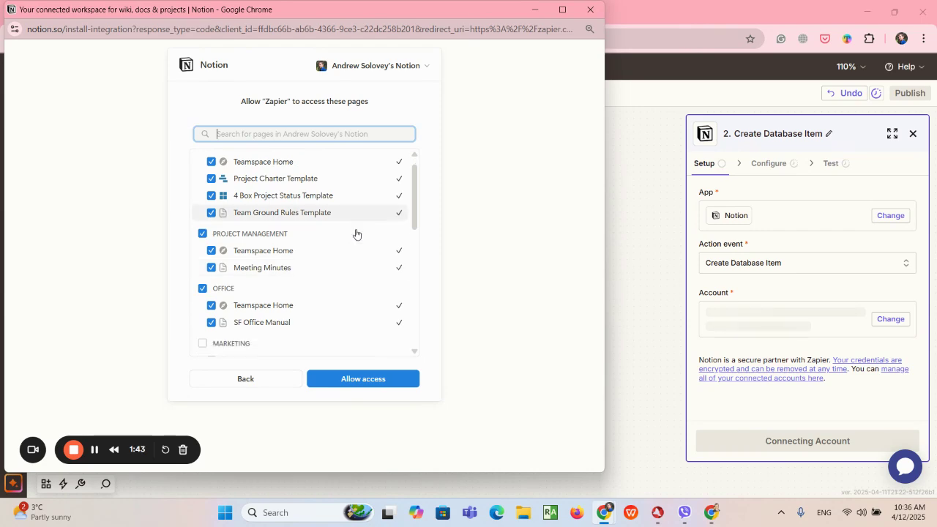
pyautogui.click(381, 381)
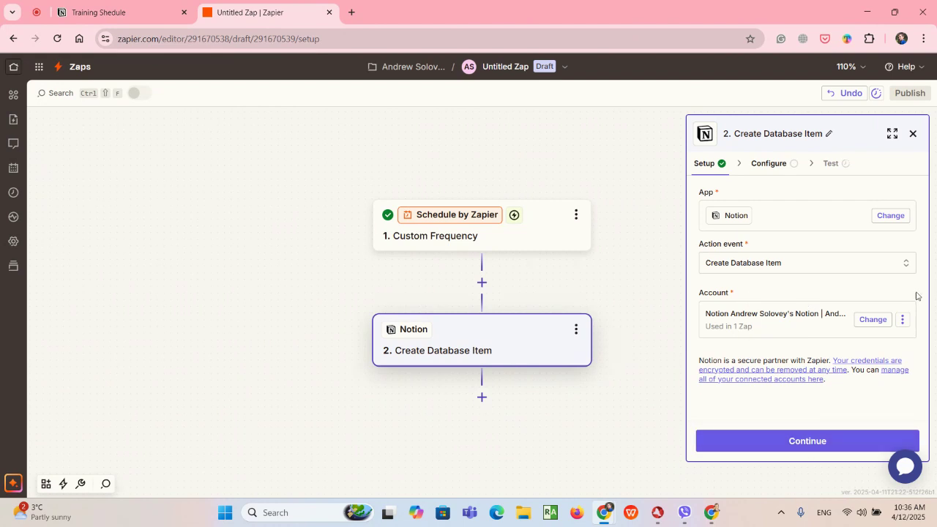
pyautogui.click(804, 443)
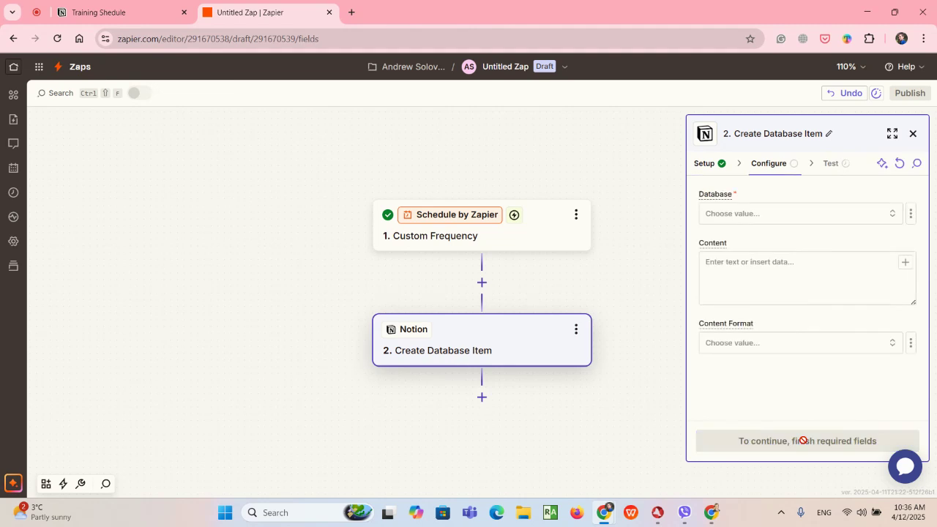
# Step: Choose Training Shedule as the action's database and set the Training Type to Chest Day
pyautogui.click(791, 214)
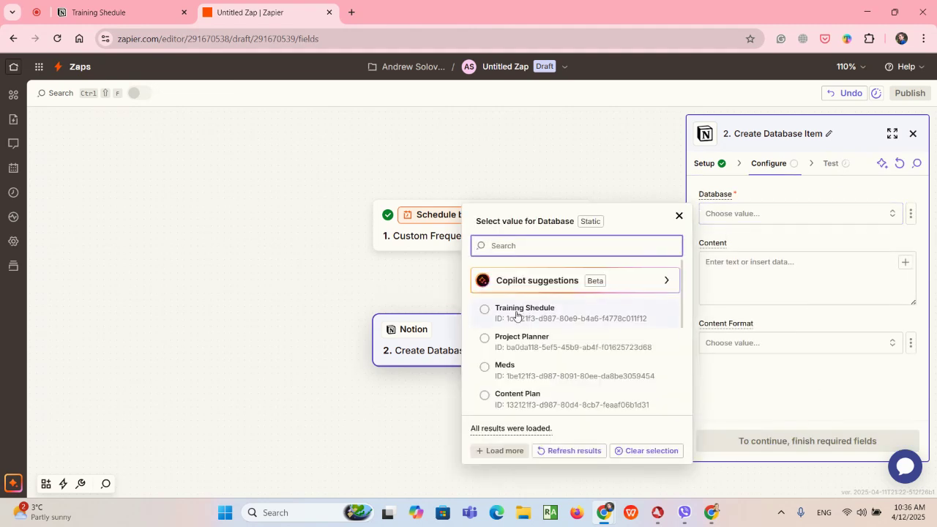
pyautogui.click(519, 312)
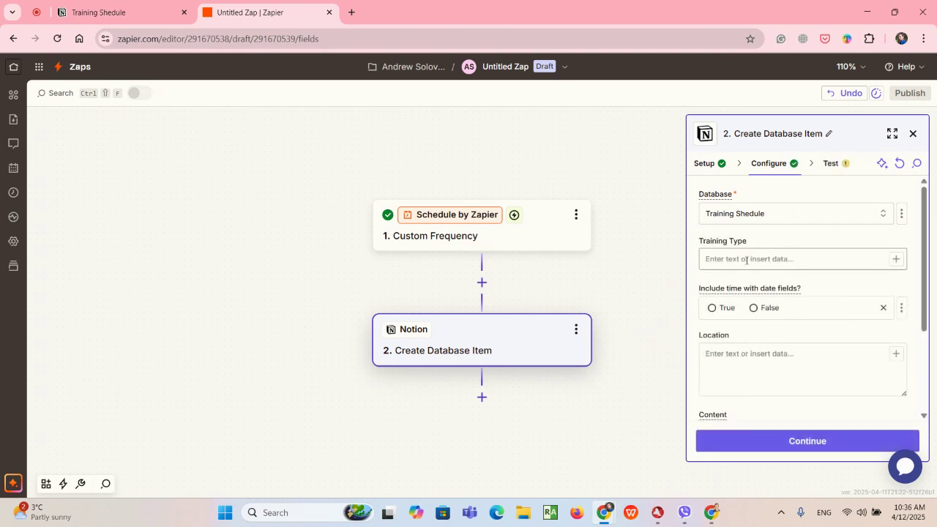
pyautogui.scroll(-3, 776, 262)
pyautogui.scroll(3, 791, 268)
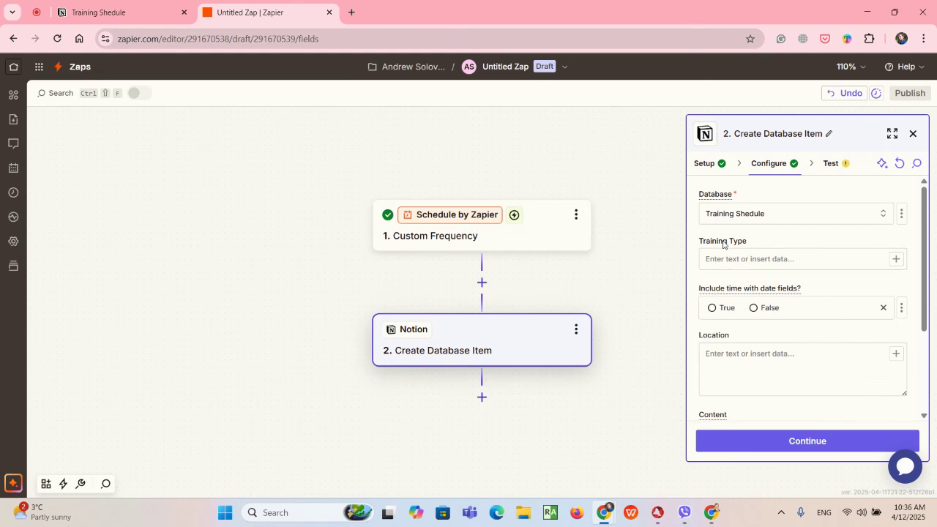
pyautogui.click(741, 257)
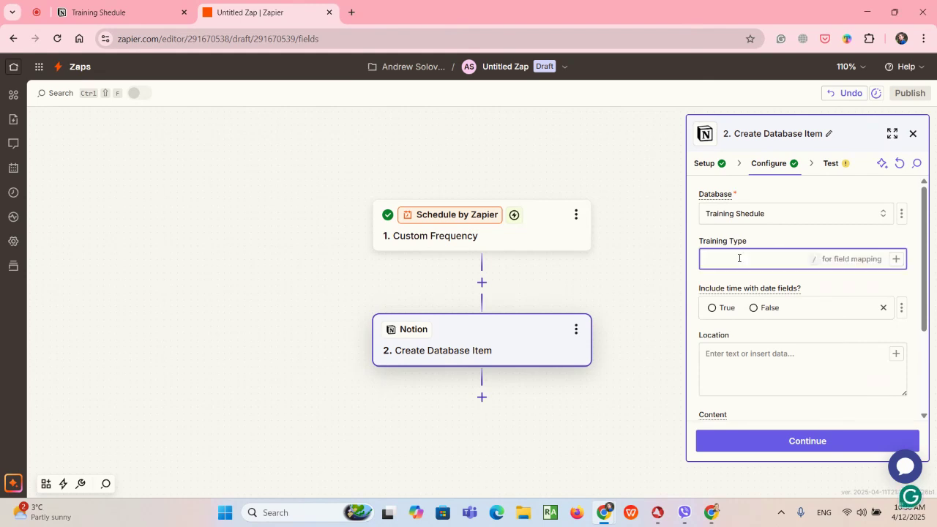
pyautogui.write('Chest Day')
# Step: Check the existing entries and columns of the Training Shedule database in Notion's table view and return to Zapier
pyautogui.click(132, 14)
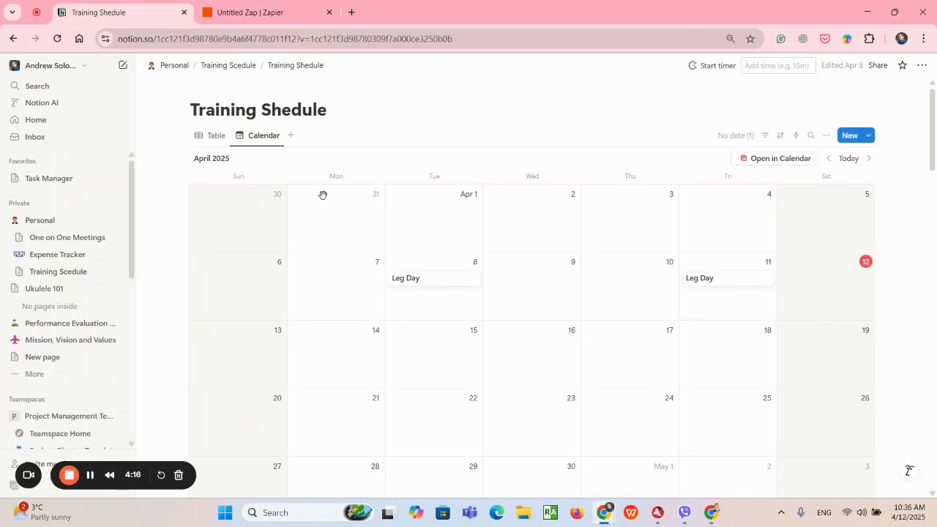
pyautogui.click(207, 134)
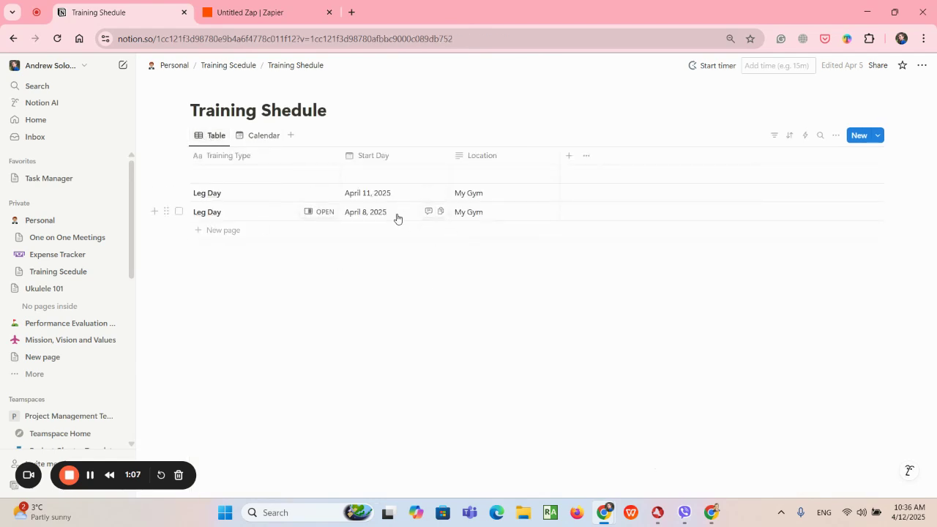
pyautogui.click(264, 12)
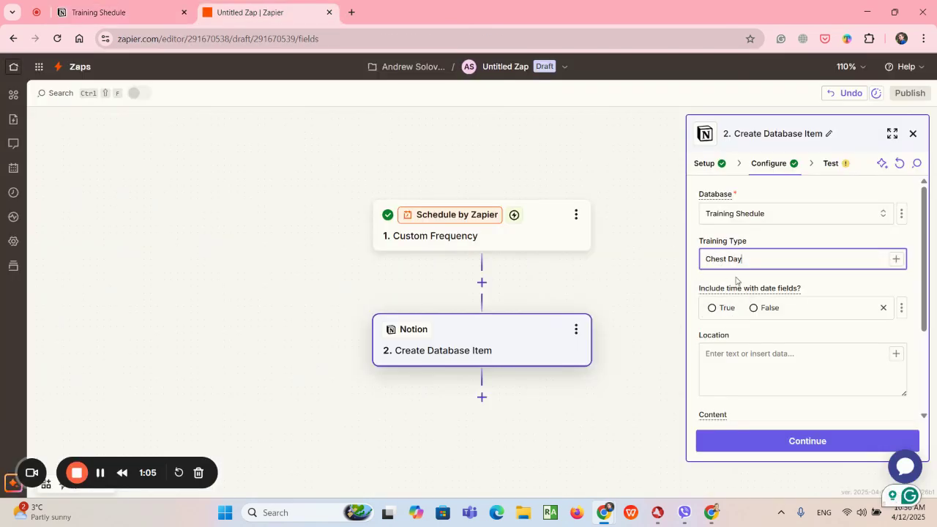
# Step: Set Include time with date fields to True and map Start Date and Time to the trigger's Pretty Date
pyautogui.click(712, 308)
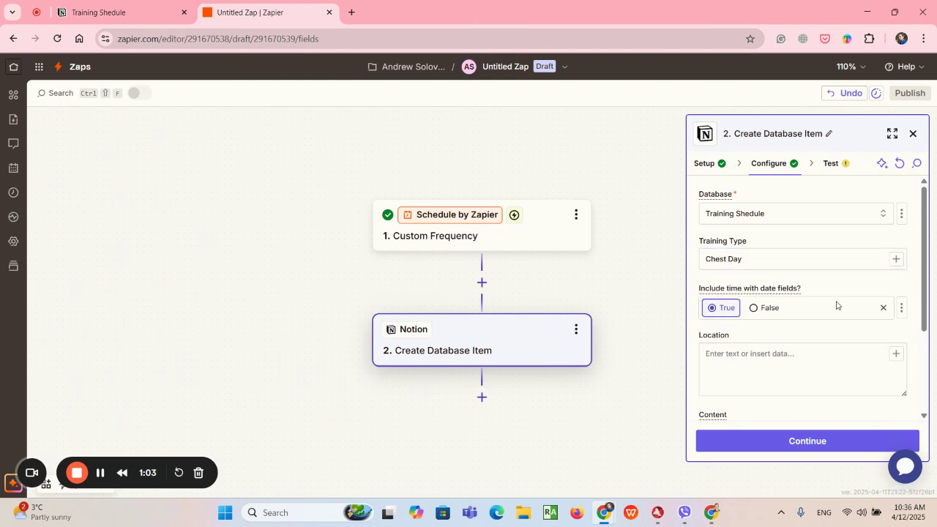
pyautogui.scroll(-3, 837, 305)
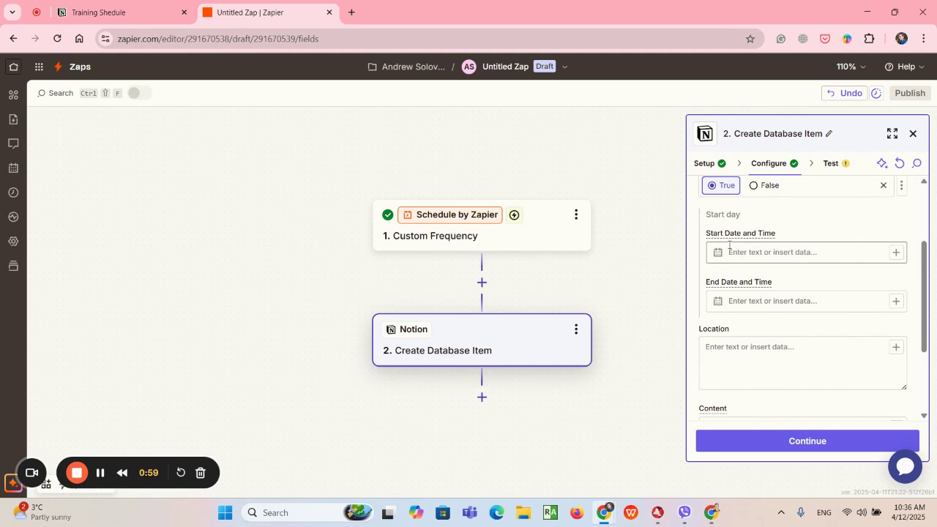
pyautogui.click(896, 252)
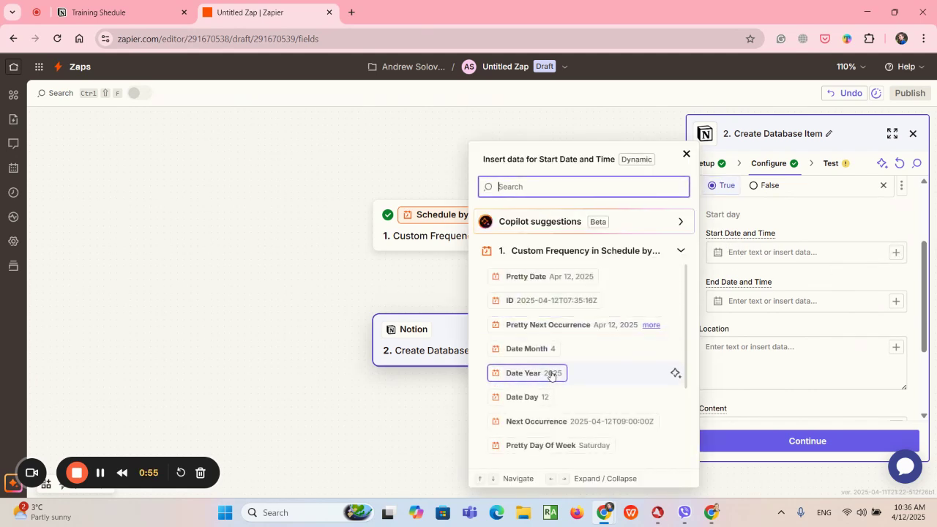
pyautogui.click(525, 282)
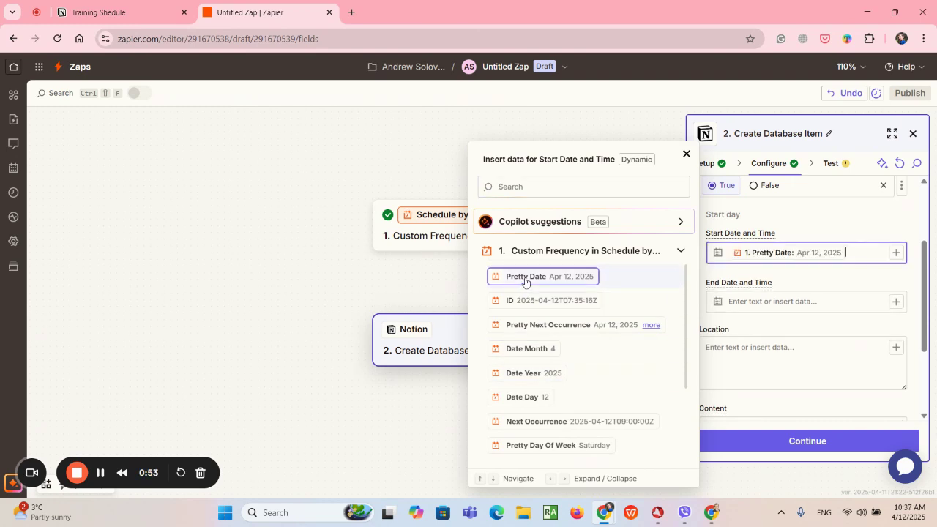
pyautogui.click(798, 307)
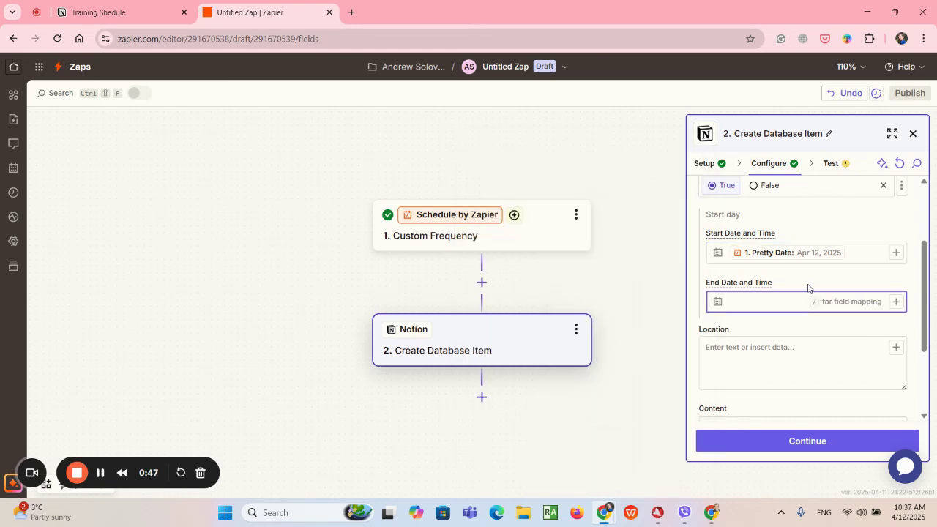
# Step: Leave the End Date and Time empty and set the item's Location to My Gym
pyautogui.click(768, 358)
pyautogui.write('M')
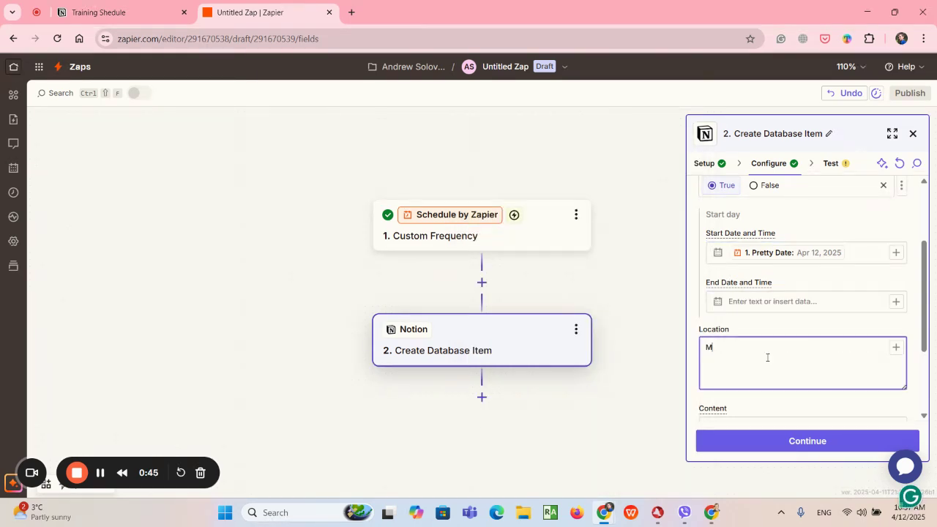
pyautogui.write('y Gym')
pyautogui.scroll(-2, 783, 325)
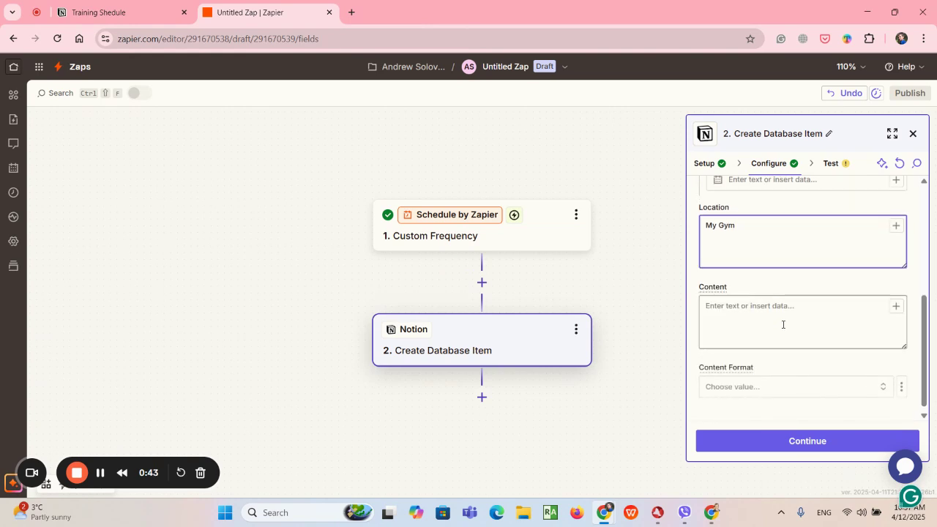
# Step: Test the Create Database Item action by sending the item to Notion, and publish the Zap
pyautogui.click(823, 443)
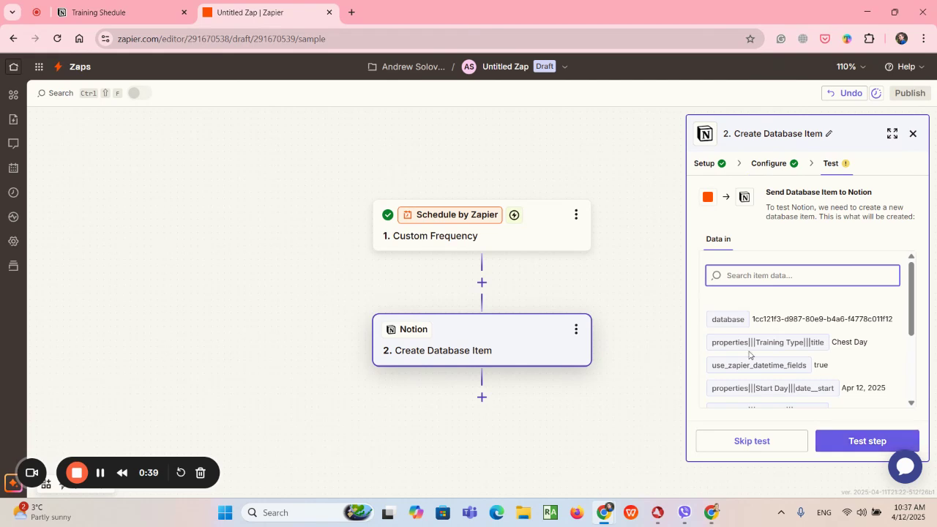
pyautogui.click(864, 443)
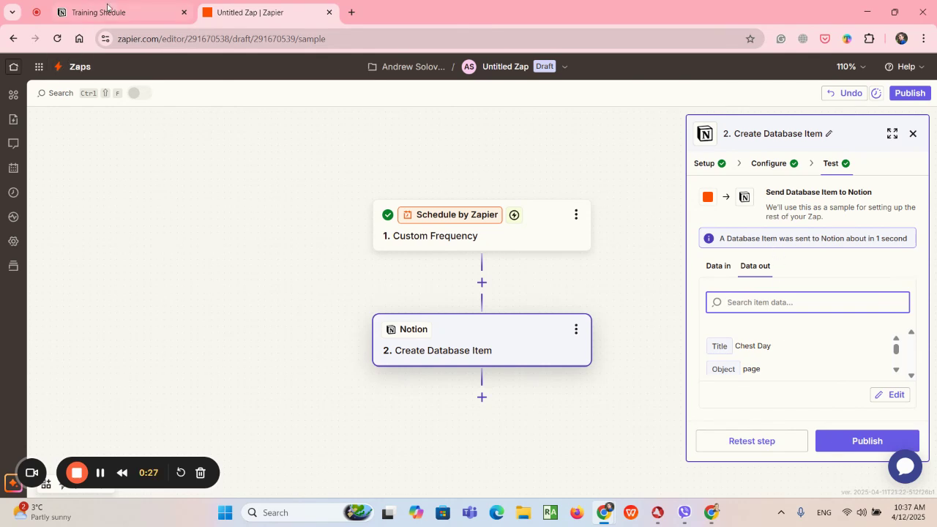
pyautogui.click(862, 445)
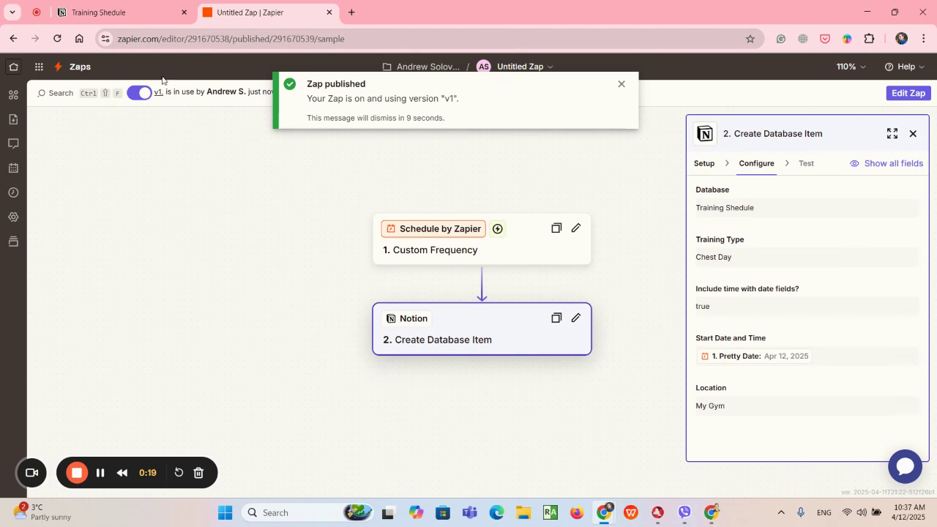
# Step: Switch to Notion and examine the Training Shedule database for the new Chest Day item in the table and calendar views
pyautogui.click(132, 13)
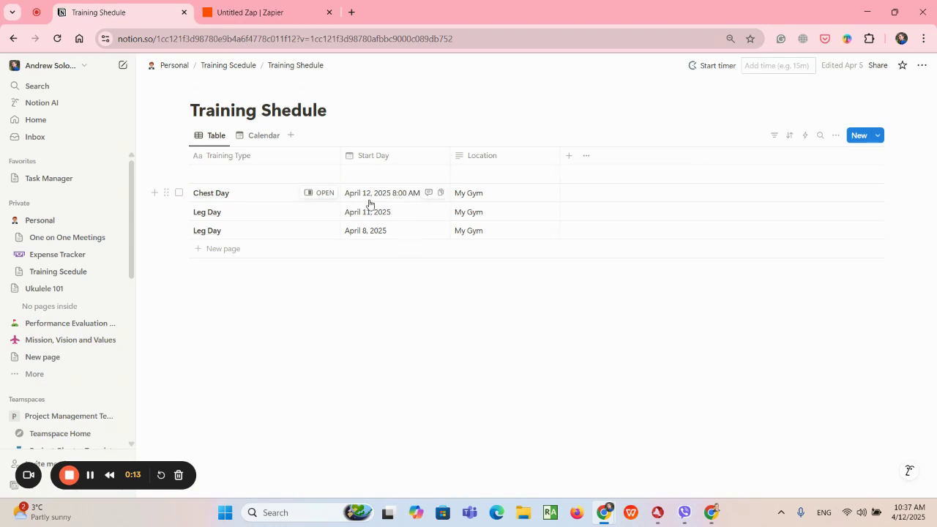
pyautogui.click(265, 144)
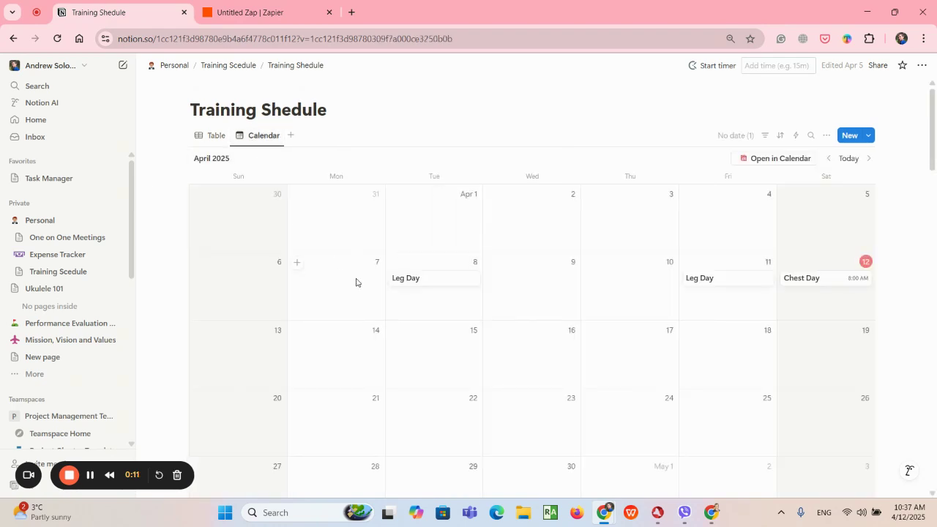
pyautogui.scroll(-1, 586, 270)
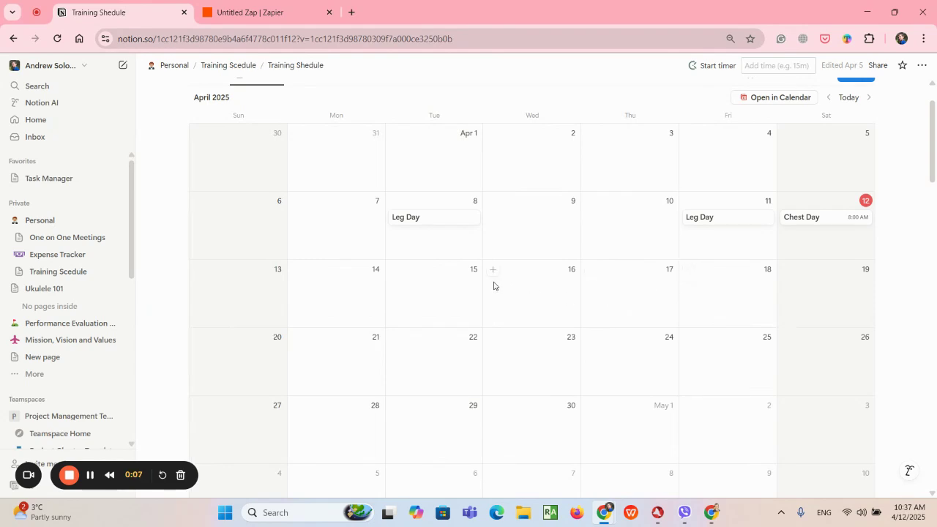
pyautogui.scroll(1, 356, 241)
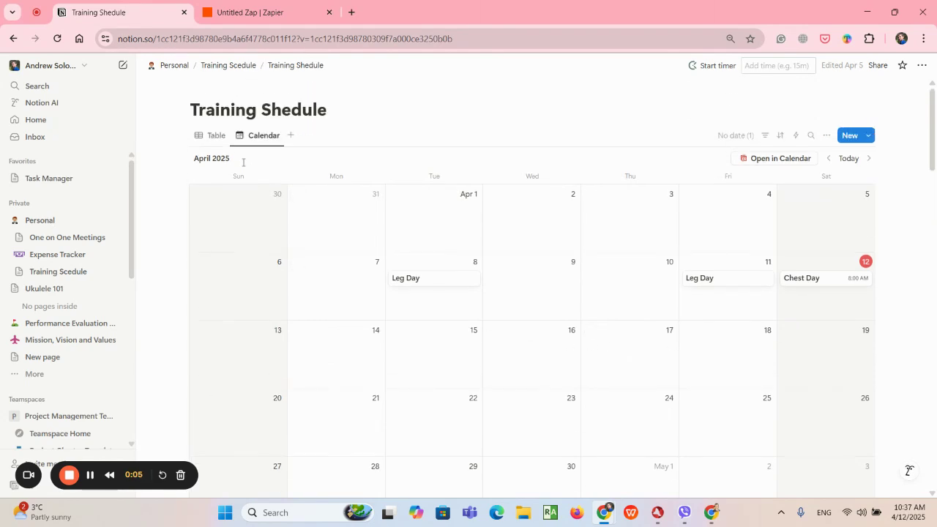
pyautogui.click(211, 136)
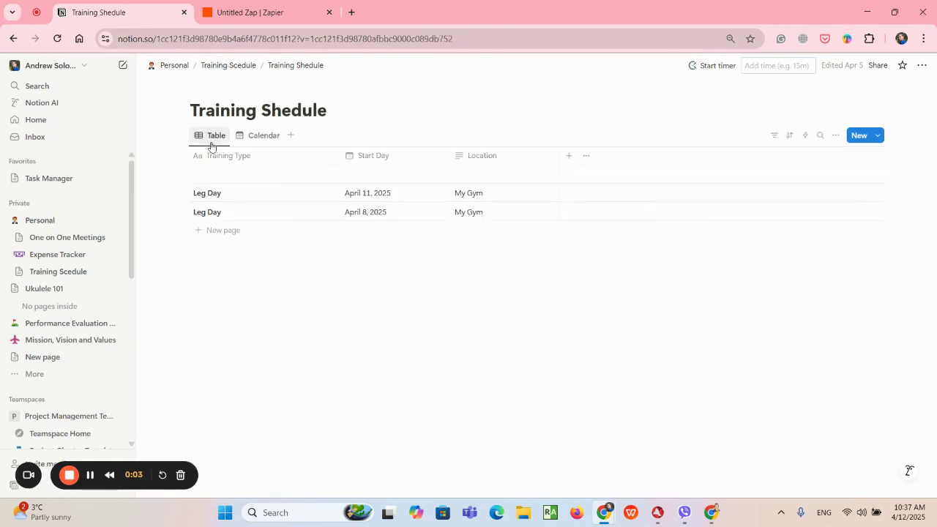